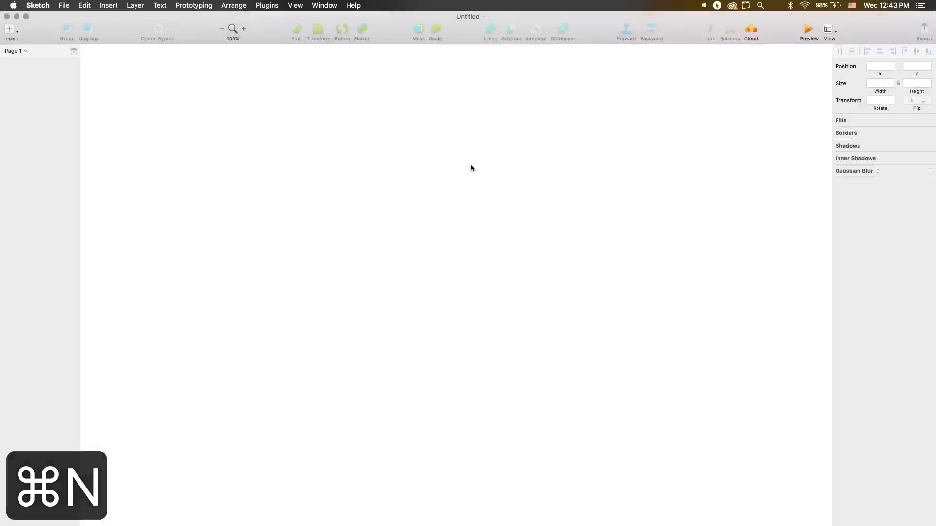
# Start a new Material theme from the Baseline theme in the Theme Editor and accept the shared-location notice.
pyautogui.click(268, 6)
pyautogui.moveTo(315, 18)
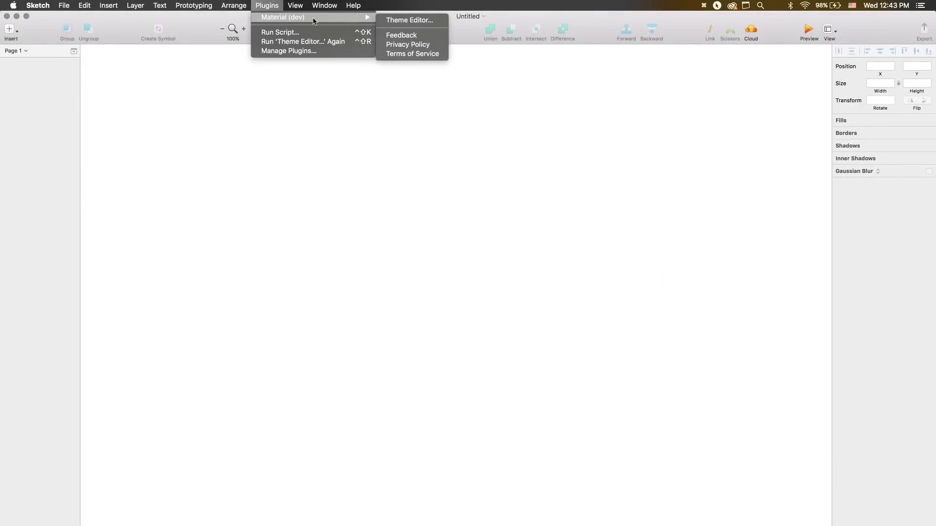
pyautogui.click(380, 21)
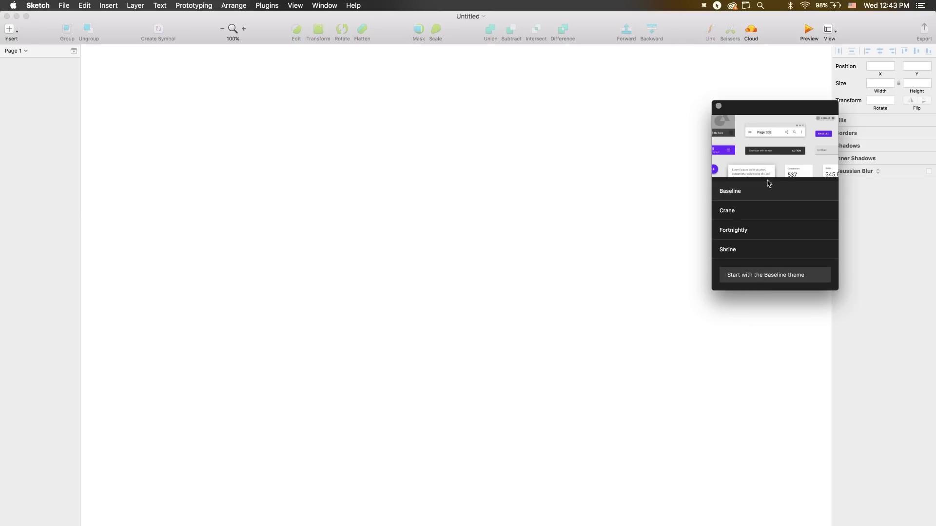
pyautogui.click(738, 277)
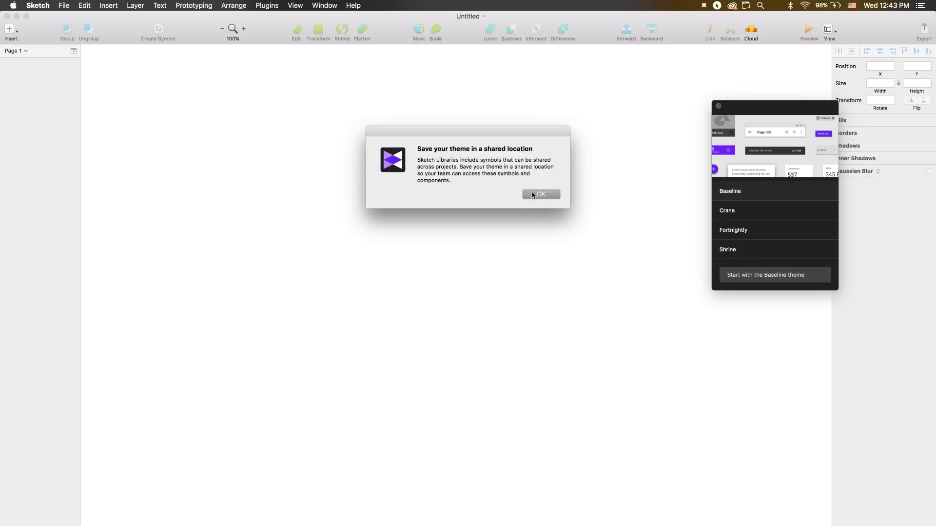
pyautogui.click(533, 194)
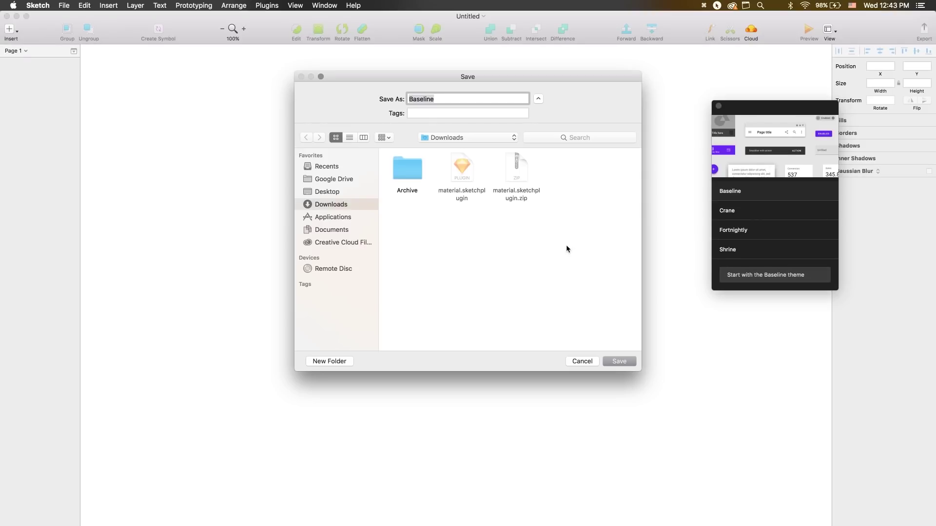
# Save the theme library as Shrine_DesBytes and confirm it was added to Sketch Libraries.
pyautogui.write('Shrine_DesBy')
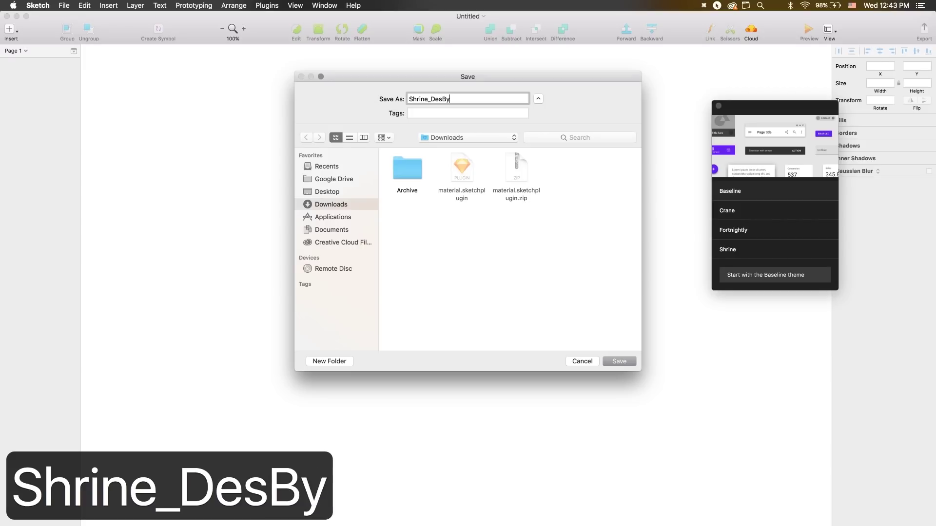
pyautogui.write('tes')
pyautogui.press('Return')
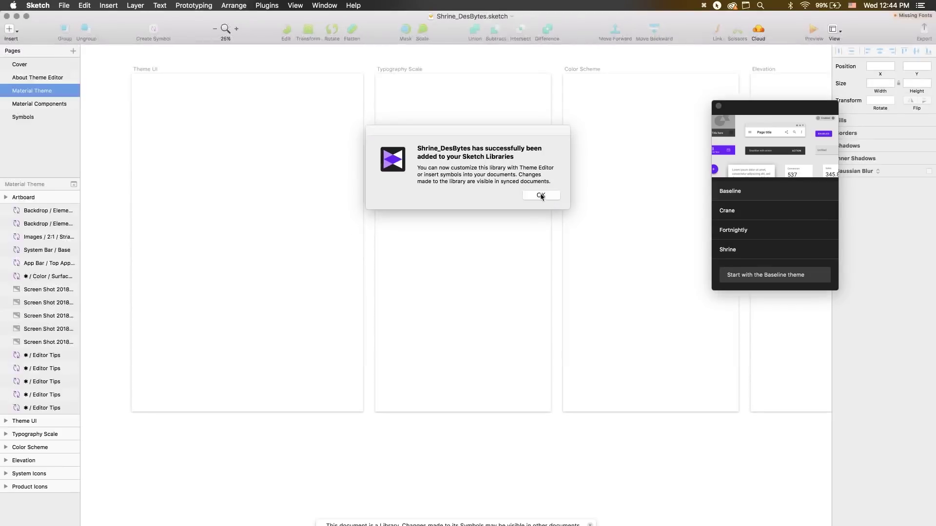
pyautogui.click(550, 195)
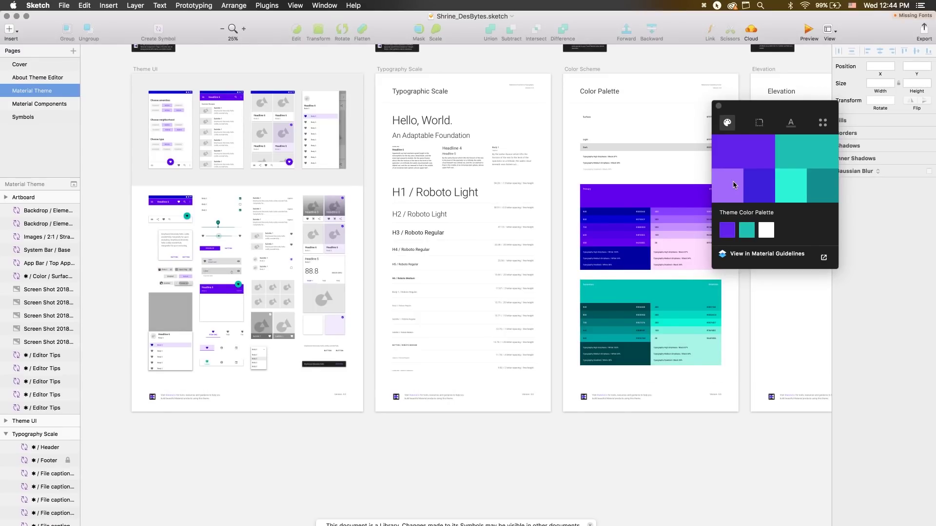
# Set the primary colour from FCB8AB to its lightest coral shade (ffdbcf).
pyautogui.click(725, 231)
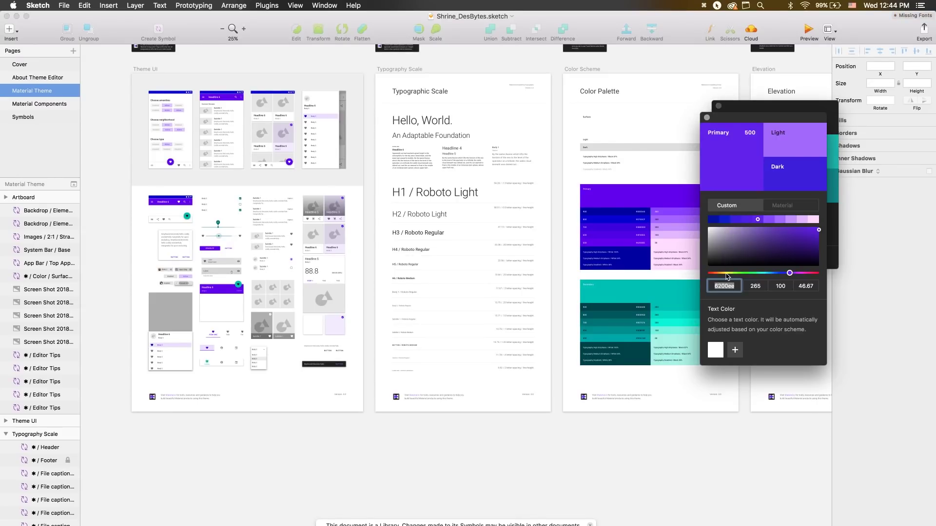
pyautogui.write('FCB8AB')
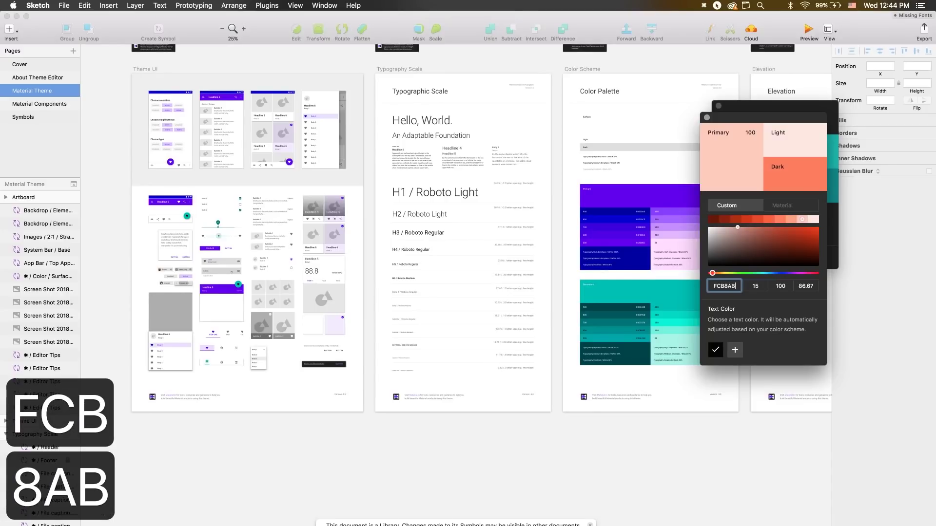
pyautogui.press('Return')
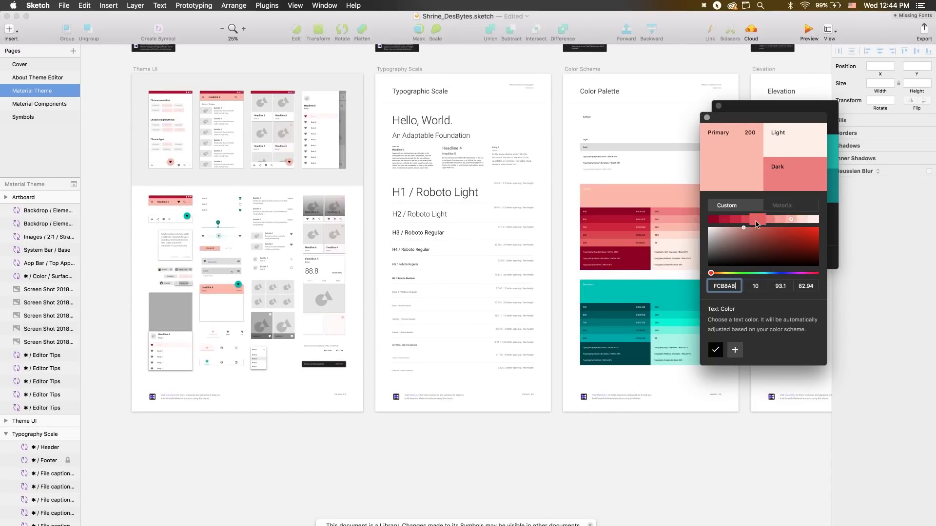
pyautogui.click(780, 220)
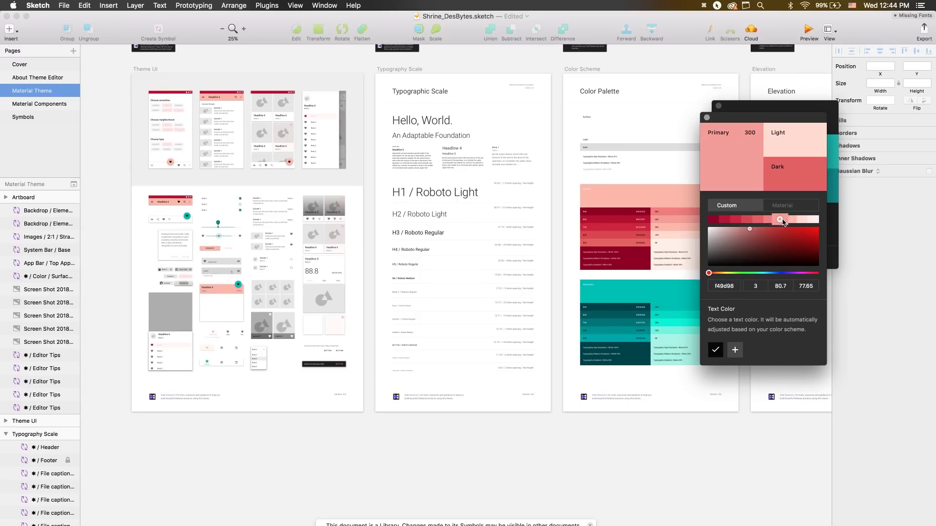
pyautogui.click(803, 219)
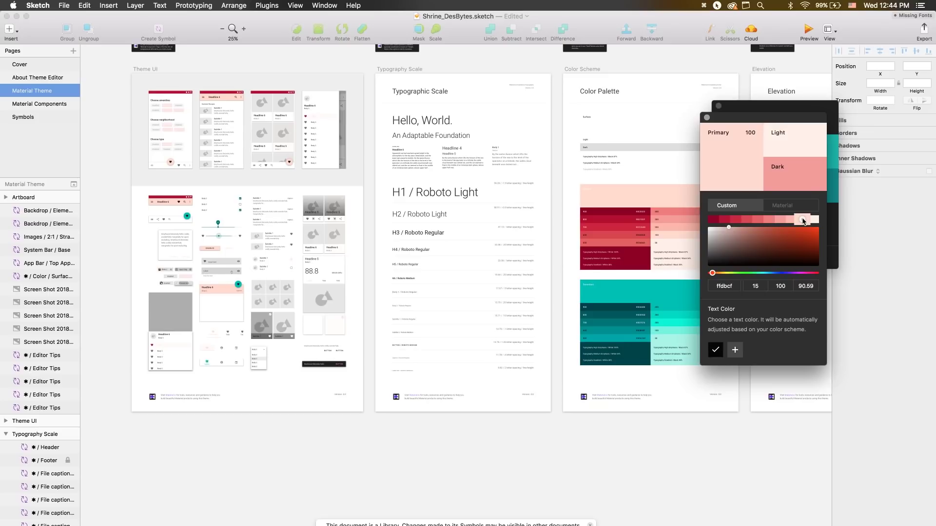
pyautogui.click(707, 118)
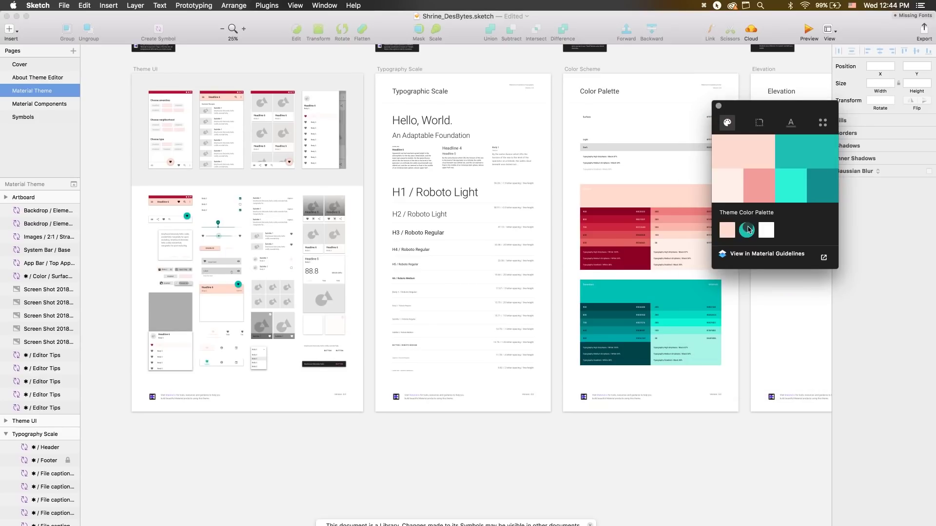
# Change the secondary colour from teal to Material deep orange 600.
pyautogui.click(749, 230)
pyautogui.click(779, 207)
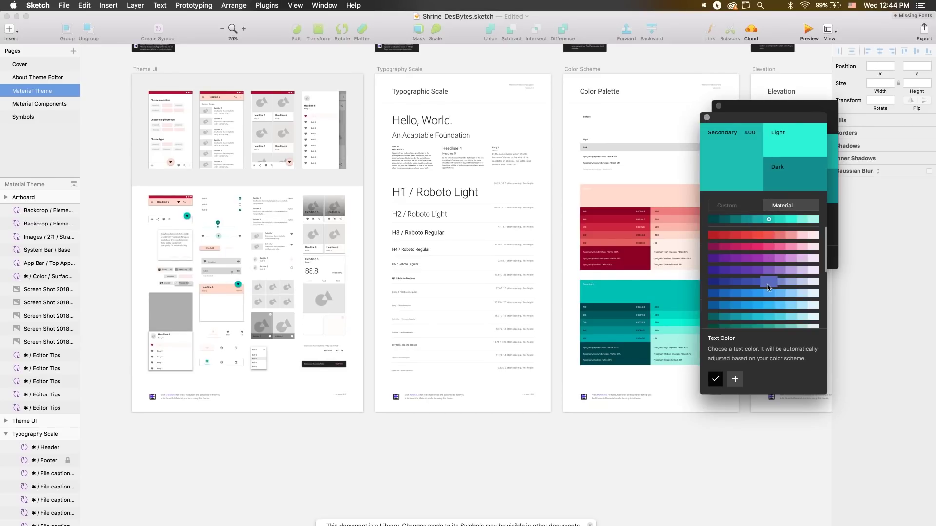
pyautogui.scroll(-5, 768, 288)
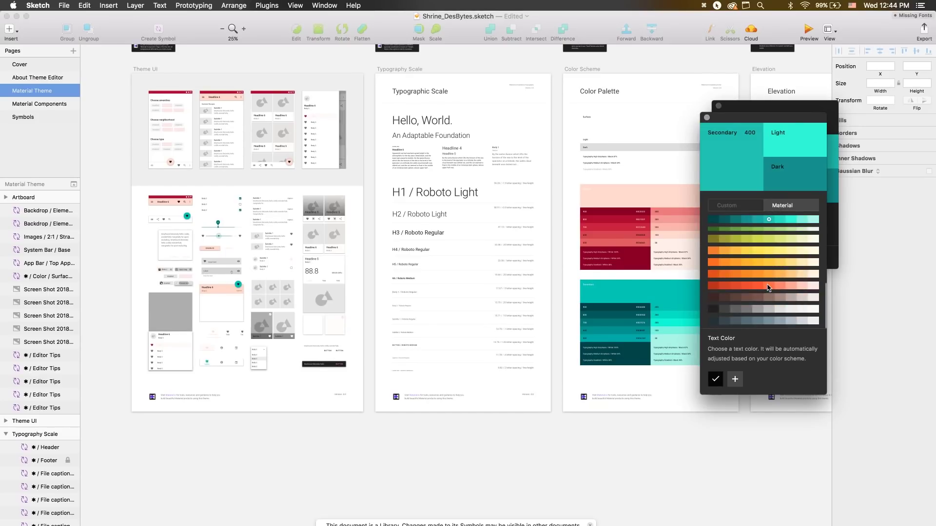
pyautogui.click(735, 287)
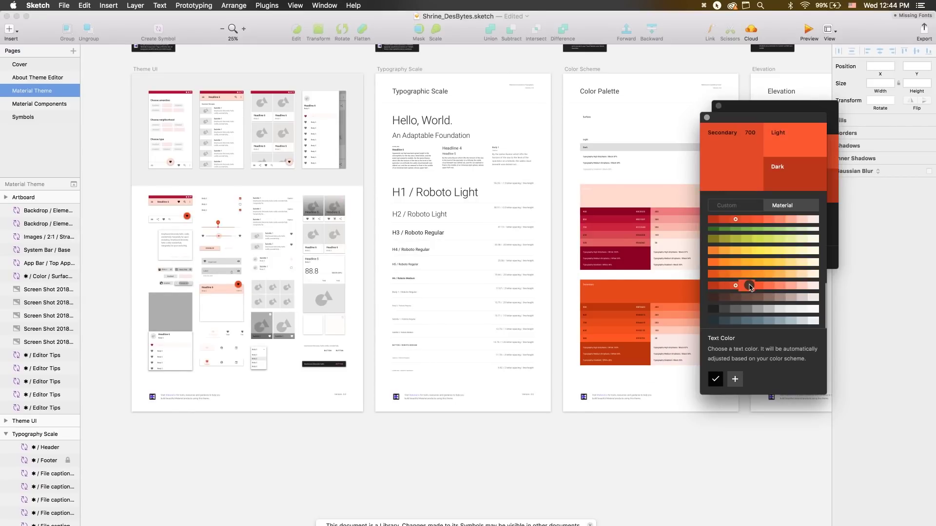
pyautogui.click(750, 287)
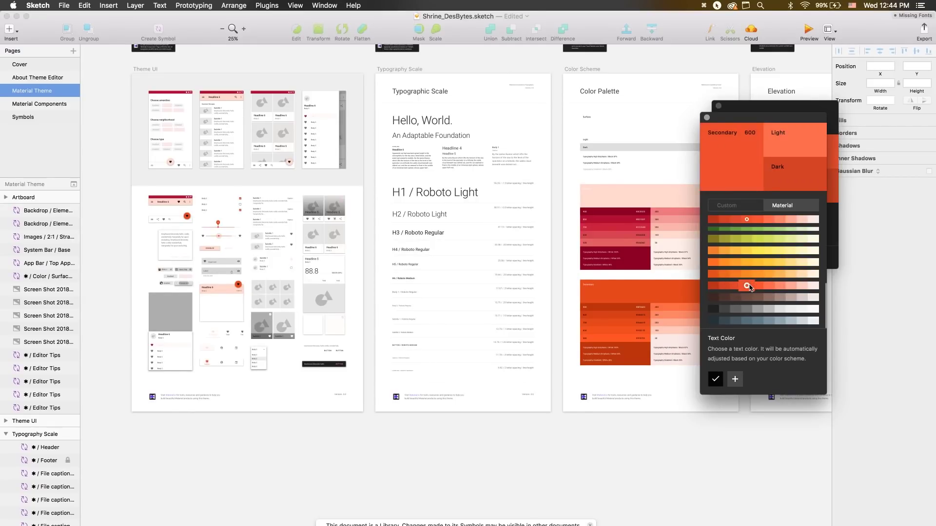
pyautogui.click(707, 118)
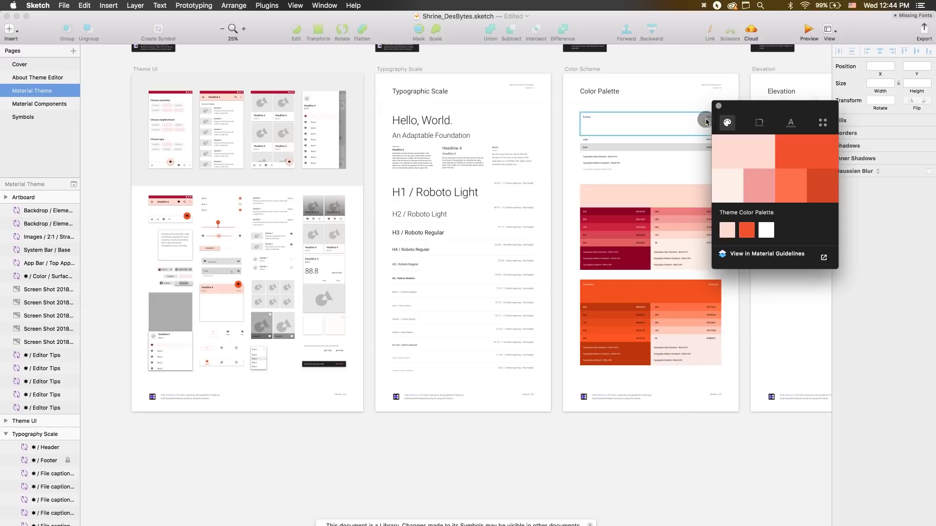
# Set the component corner style to Angled, keeping the size at 8.
pyautogui.click(51, 104)
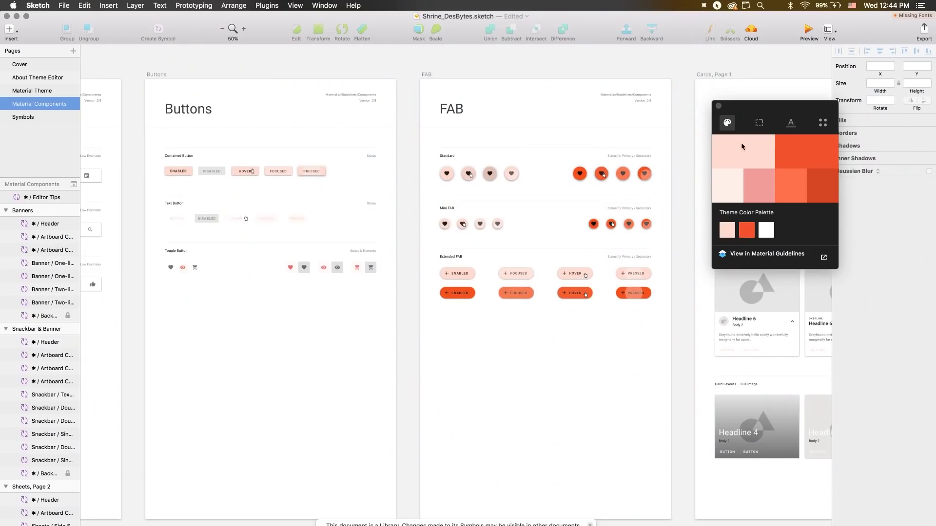
pyautogui.click(762, 125)
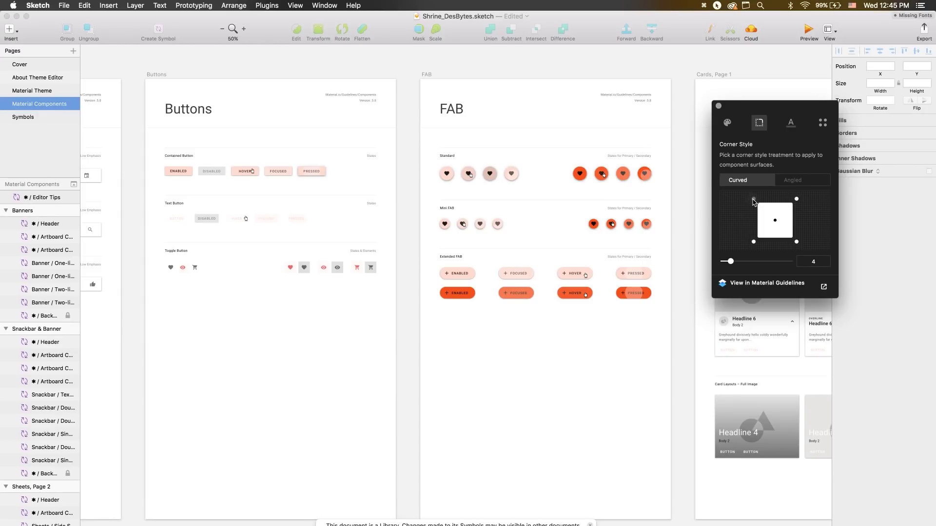
pyautogui.click(795, 180)
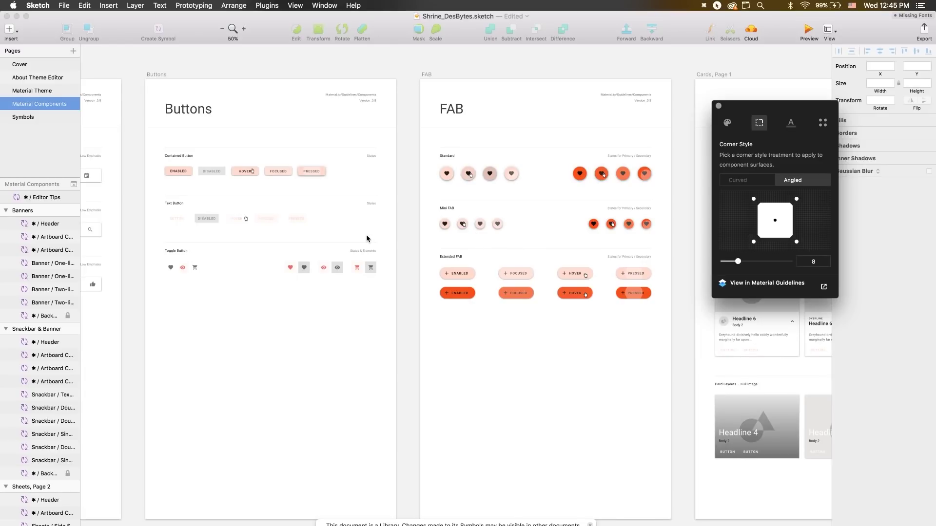
pyautogui.hscroll(-3, 367, 238)
pyautogui.scroll(5, 367, 238)
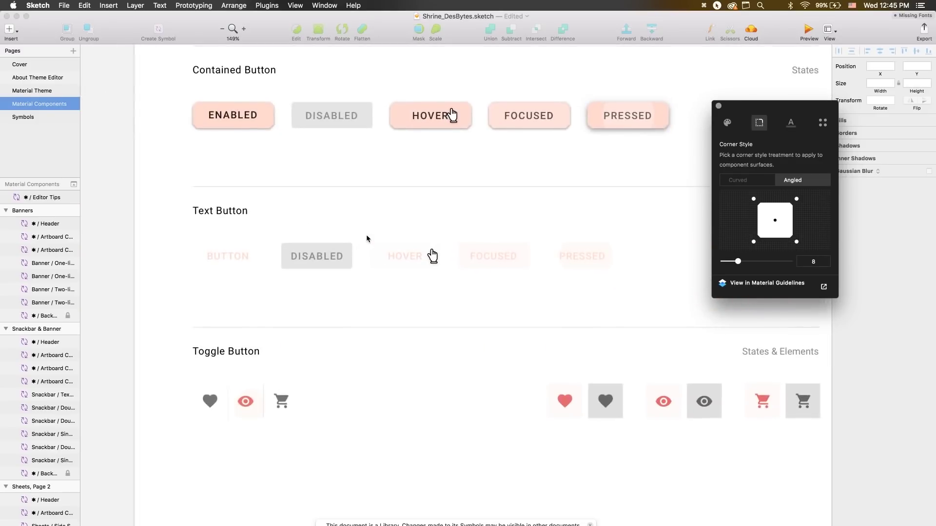
pyautogui.scroll(3, 367, 238)
pyautogui.scroll(2, 367, 238)
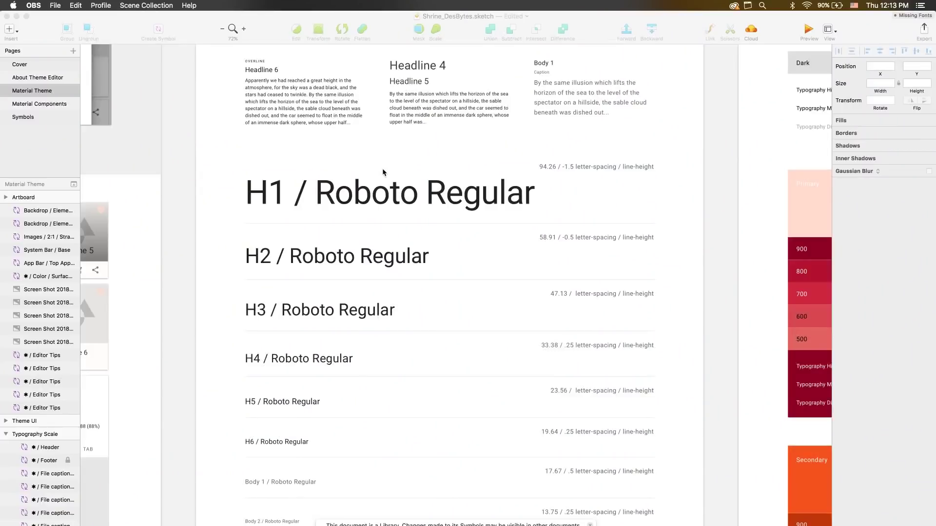
# Set the theme font family to Rubik so the type scale reads Rubik Regular.
pyautogui.click(684, 326)
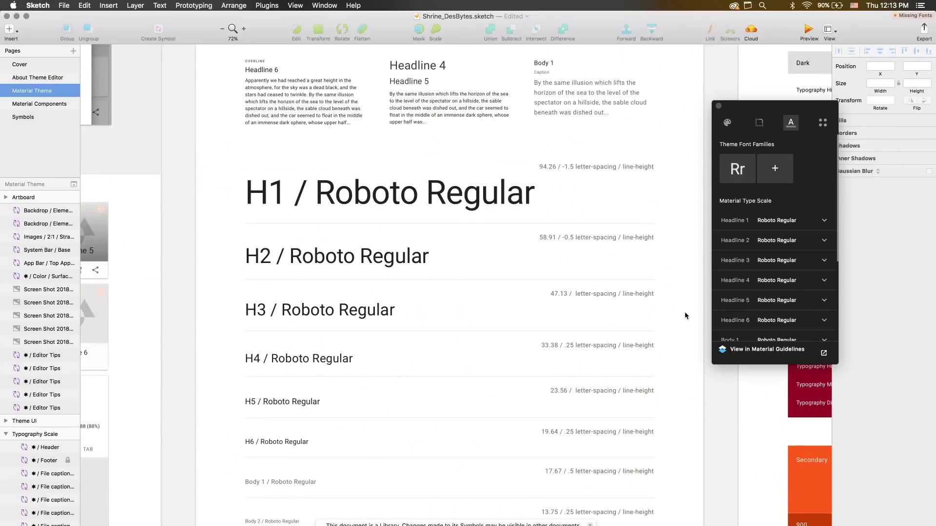
pyautogui.click(737, 170)
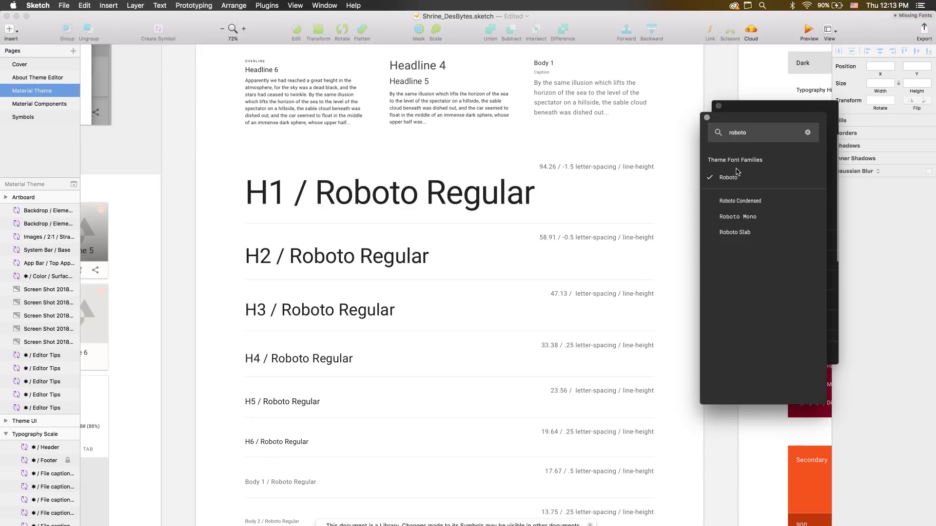
pyautogui.write('rubik')
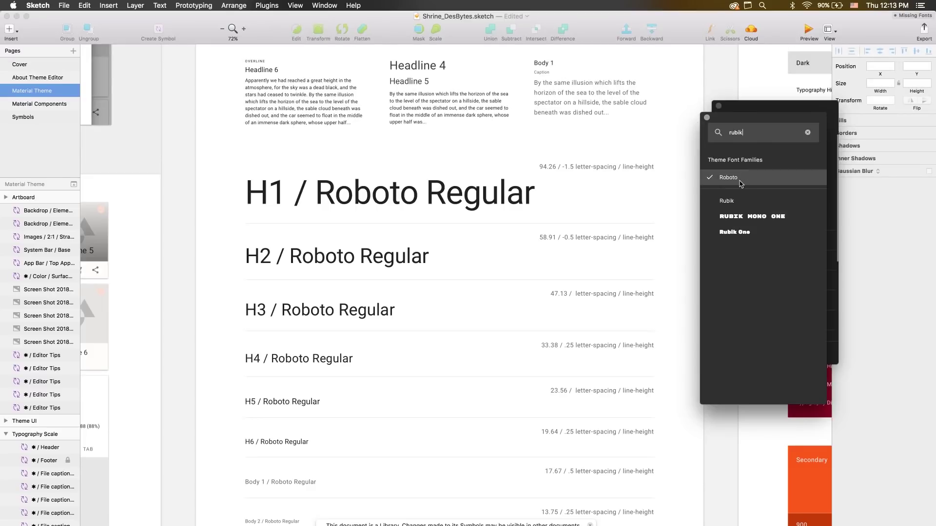
pyautogui.click(727, 201)
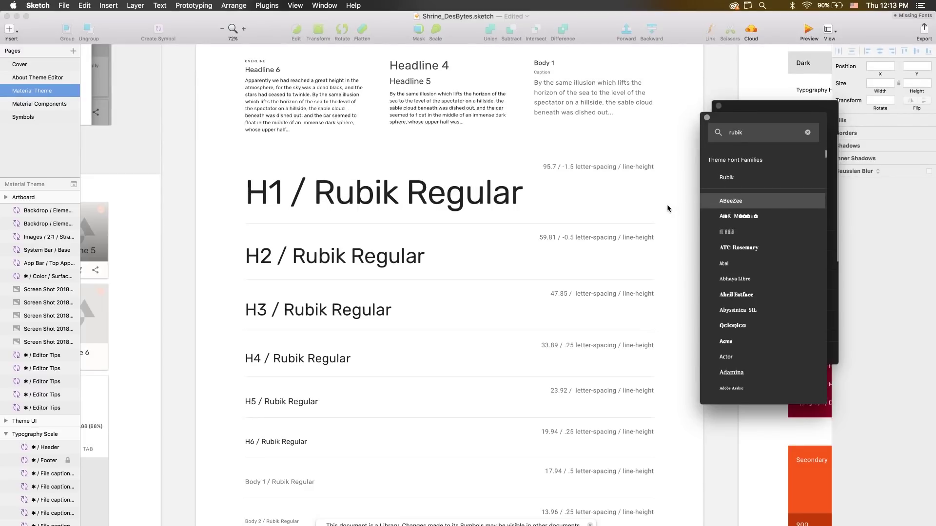
pyautogui.scroll(-3, 599, 236)
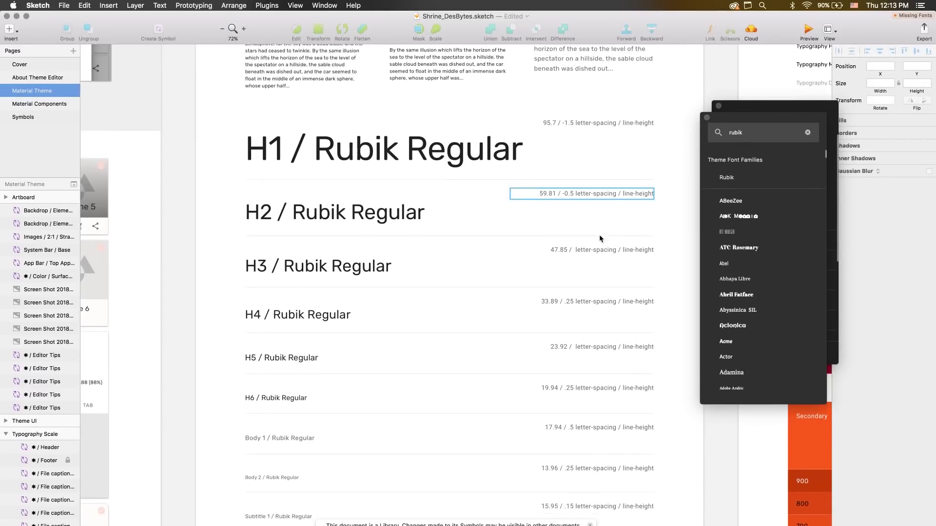
pyautogui.scroll(-5, 599, 235)
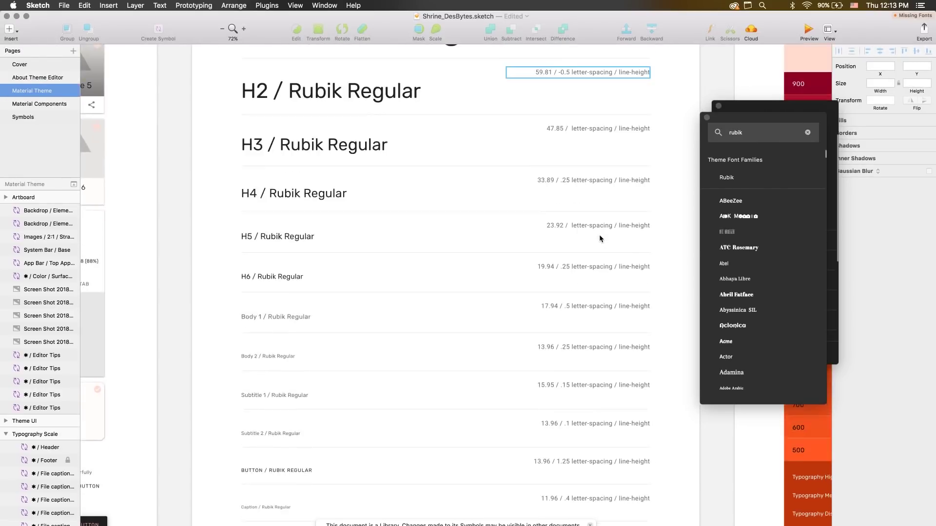
pyautogui.scroll(6, 599, 235)
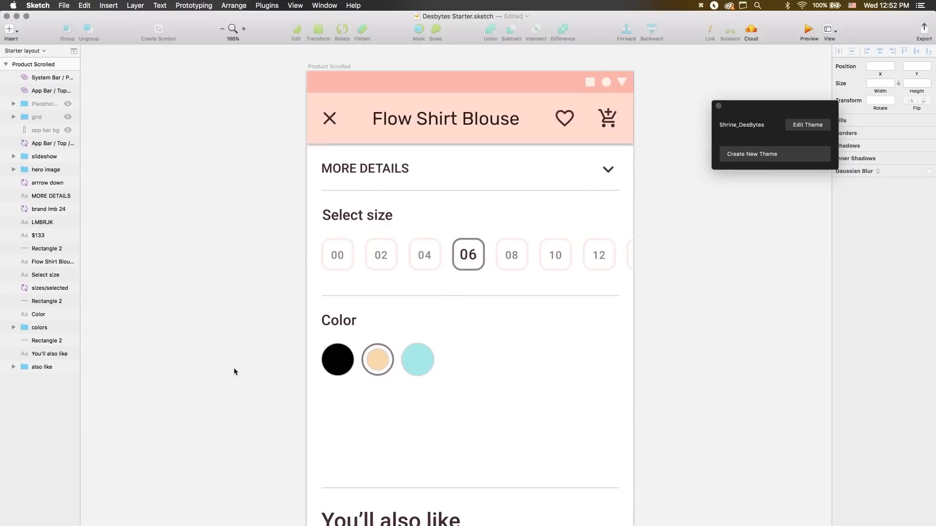
# Insert the Shrine_DesBytes Contained Enabled button below the colour swatches.
pyautogui.click(16, 31)
pyautogui.moveTo(87, 204)
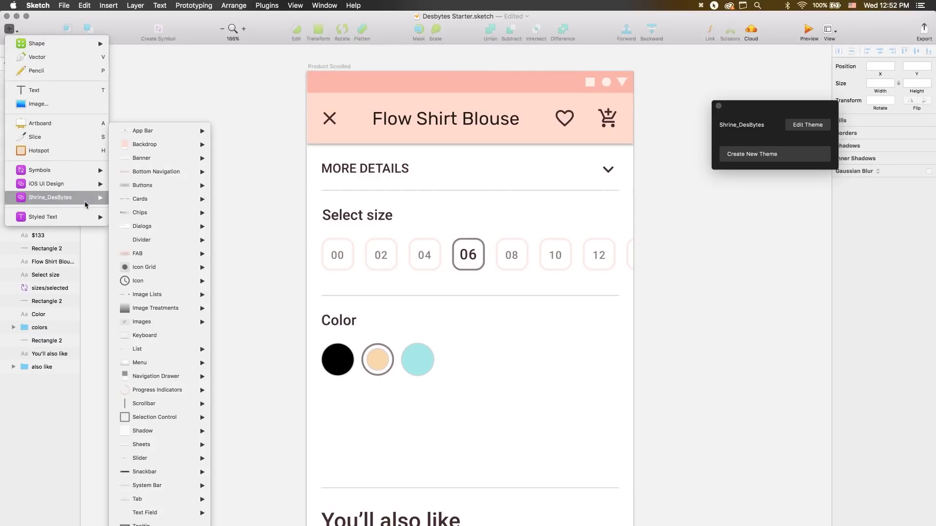
pyautogui.moveTo(161, 185)
pyautogui.moveTo(249, 185)
pyautogui.click(332, 199)
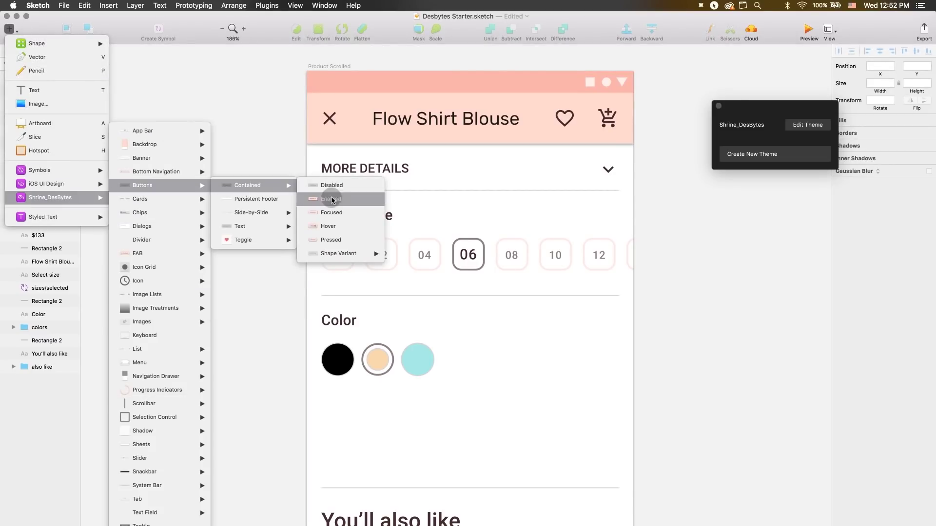
pyautogui.click(368, 424)
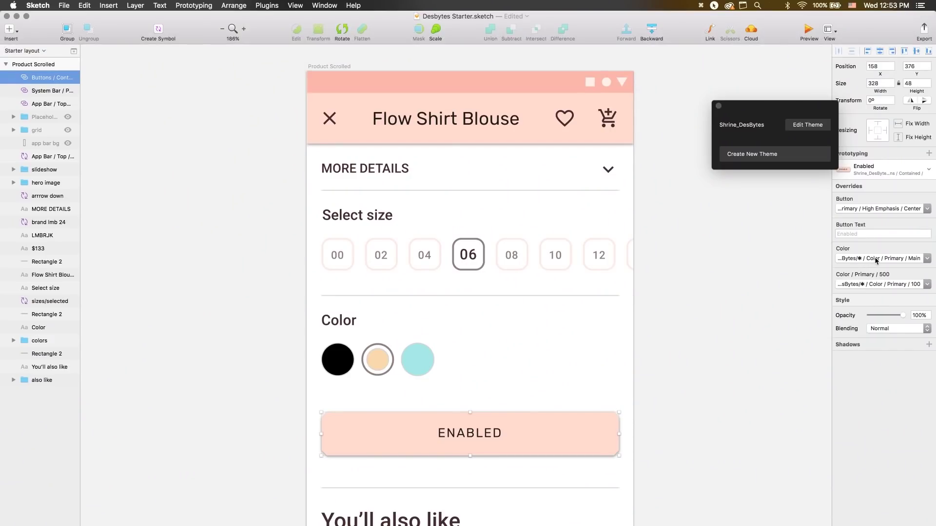
# Override the button's colour to Color / Secondary / 600.
pyautogui.click(879, 258)
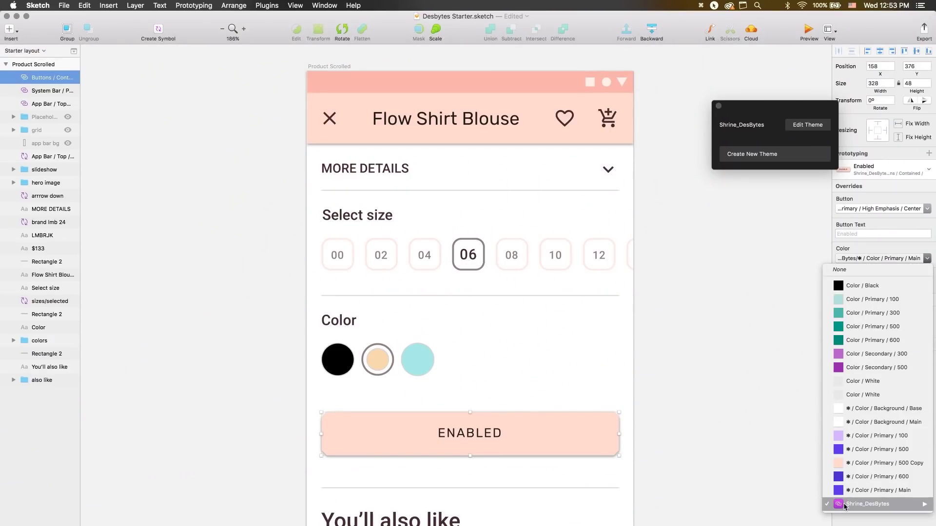
pyautogui.moveTo(845, 506)
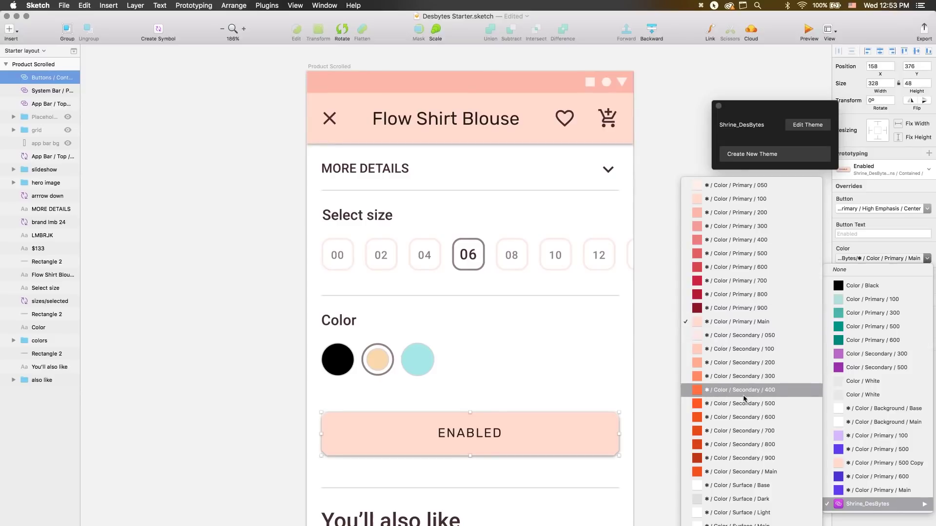
pyautogui.click(738, 418)
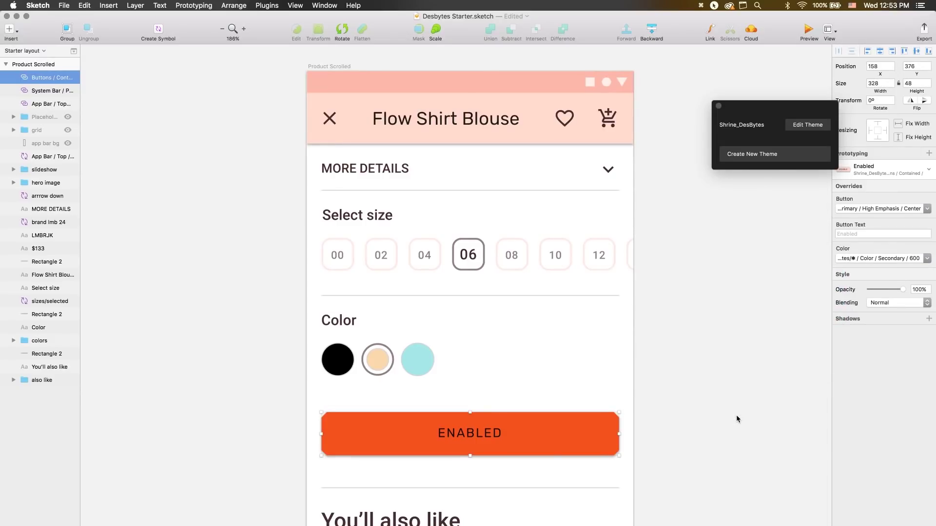